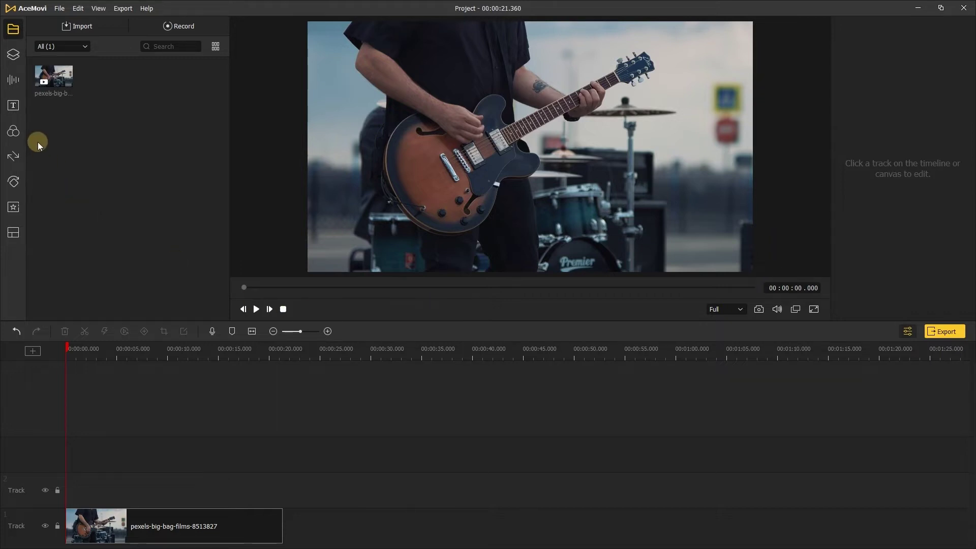
- Show the Text templates filtered to the Openers (22) category, after briefly viewing Titles
{"action": "left_click", "coordinate": [12, 107]}
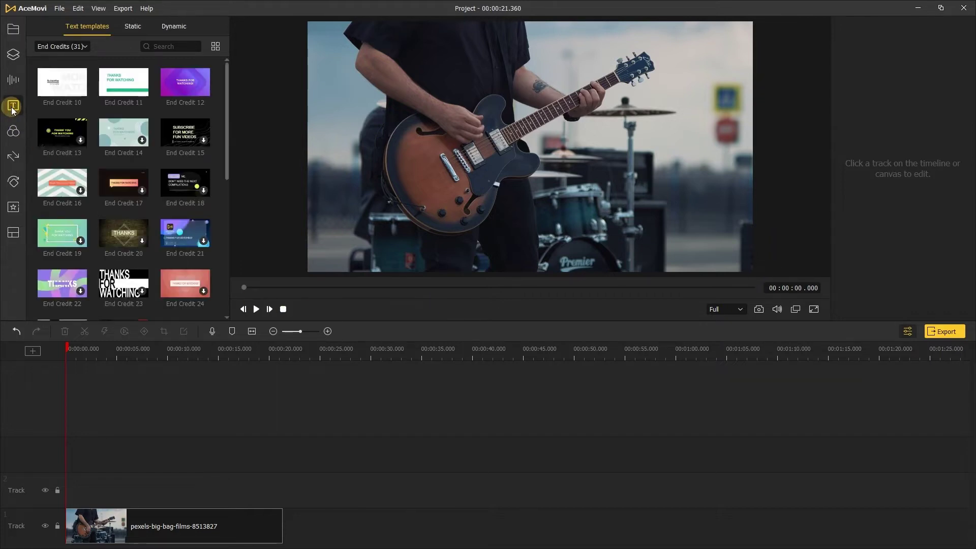
{"action": "left_click", "coordinate": [71, 47]}
{"action": "left_click", "coordinate": [69, 57]}
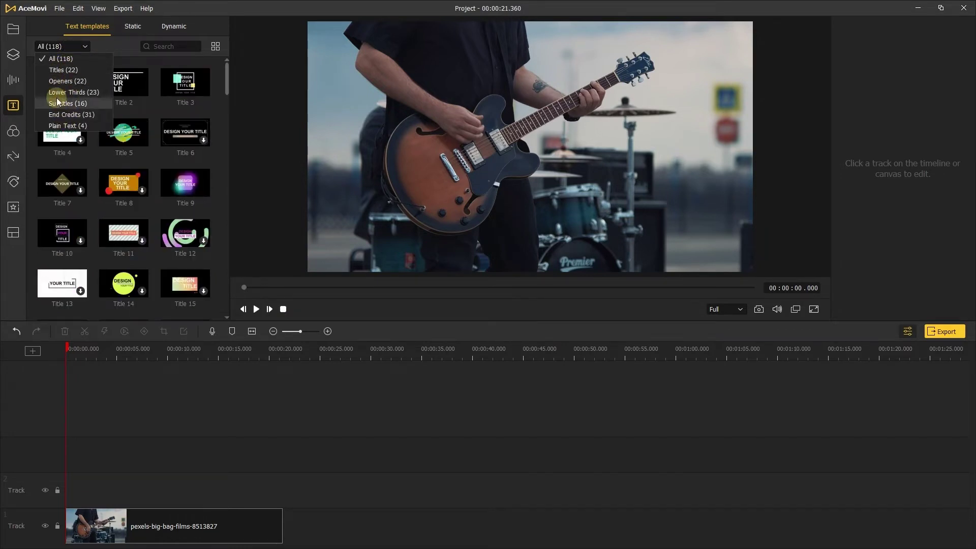
{"action": "left_click", "coordinate": [80, 80]}
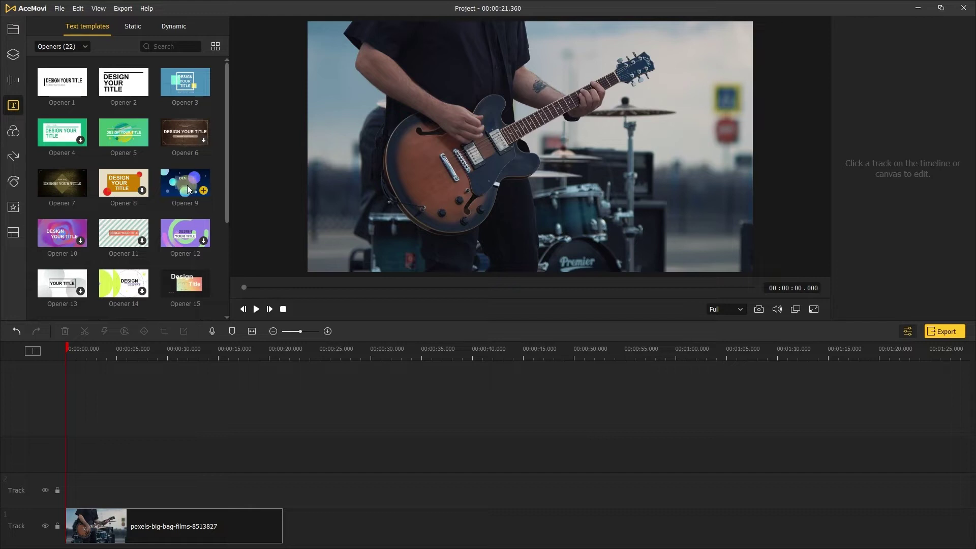
{"action": "mouse_move", "coordinate": [185, 183]}
{"action": "left_click", "coordinate": [73, 47]}
{"action": "left_click", "coordinate": [72, 70]}
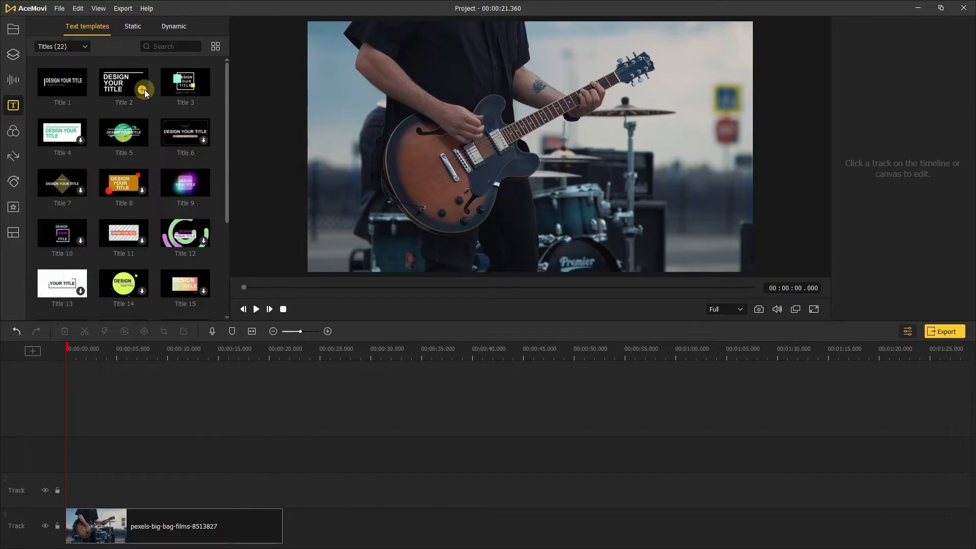
{"action": "left_click", "coordinate": [76, 48]}
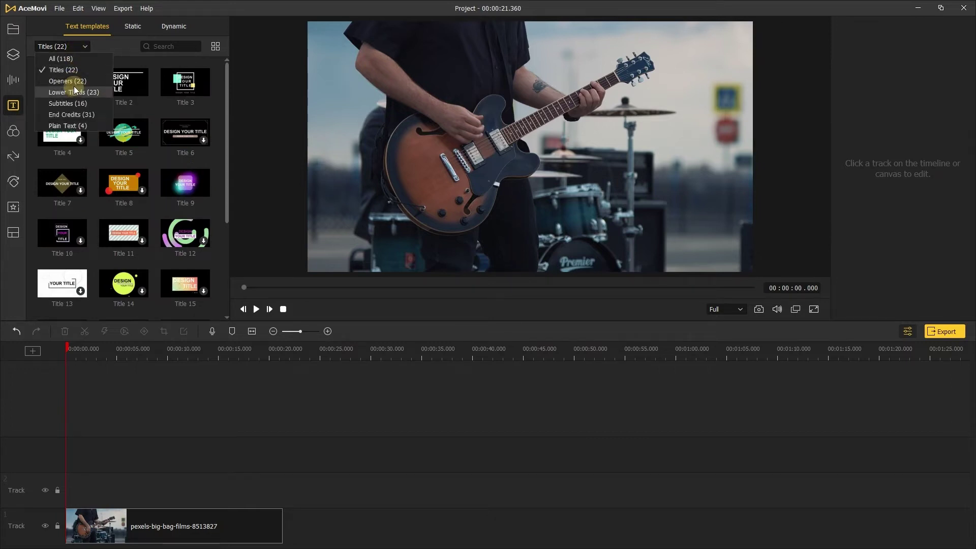
{"action": "left_click", "coordinate": [75, 86]}
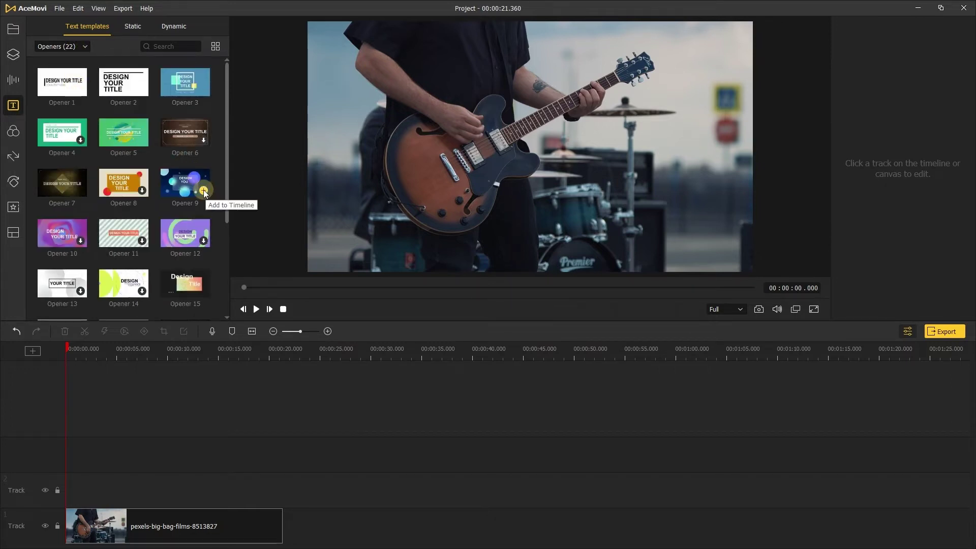
- Add Opener 9 to the timeline and place the guitar clip right after it
{"action": "mouse_move", "coordinate": [203, 191]}
{"action": "left_click", "coordinate": [205, 191]}
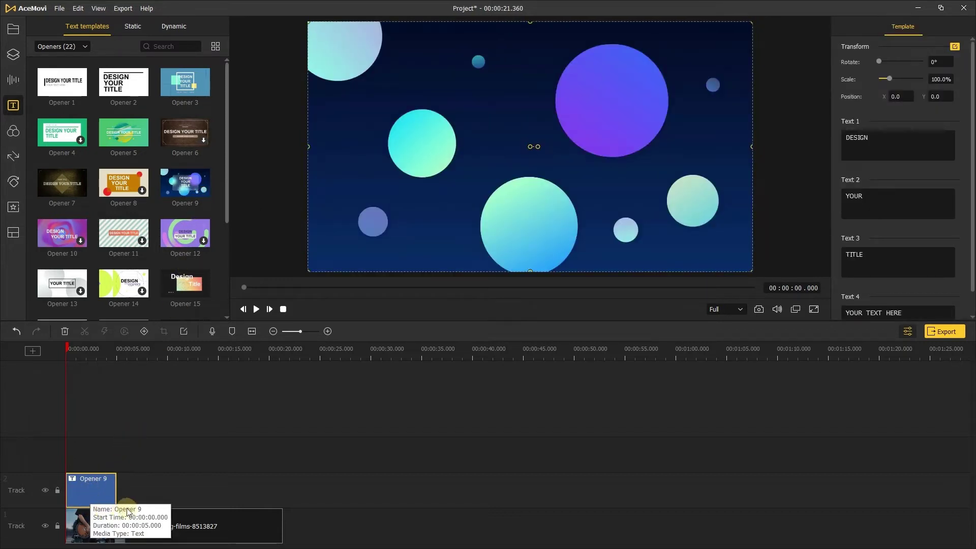
{"action": "mouse_move", "coordinate": [87, 494]}
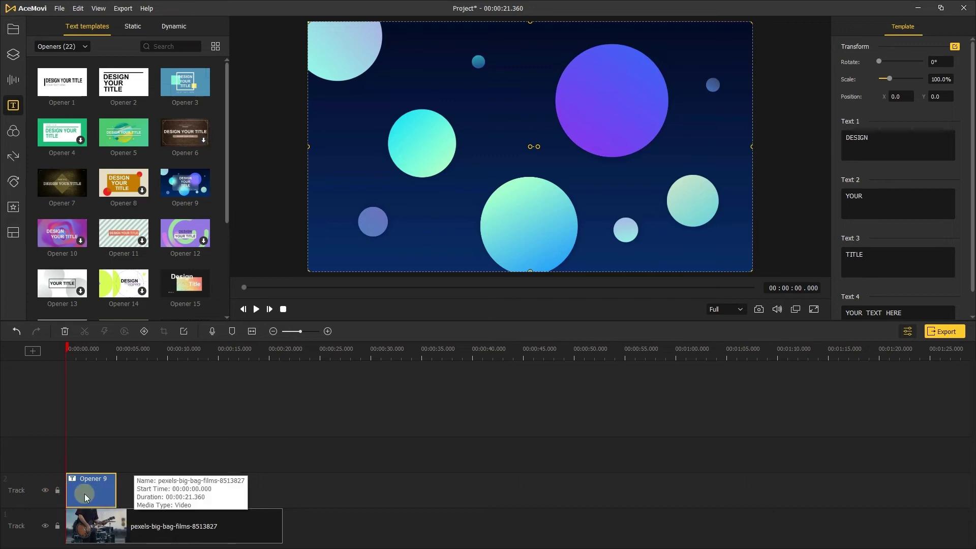
{"action": "left_click", "coordinate": [87, 523]}
{"action": "left_click_drag", "start_coordinate": [86, 519], "coordinate": [137, 492]}
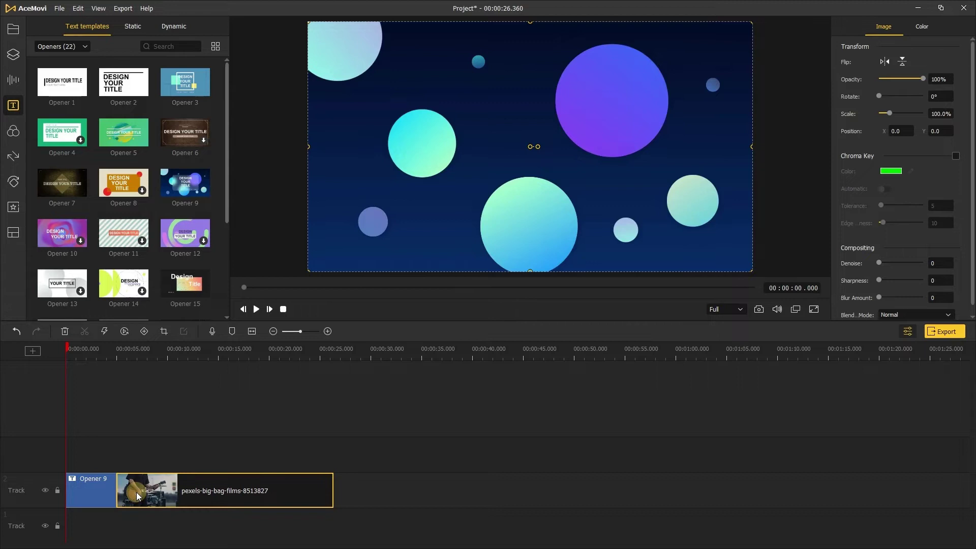
- Preview the Opener 9 title animation, then return the playhead to the start
{"action": "left_click", "coordinate": [93, 488]}
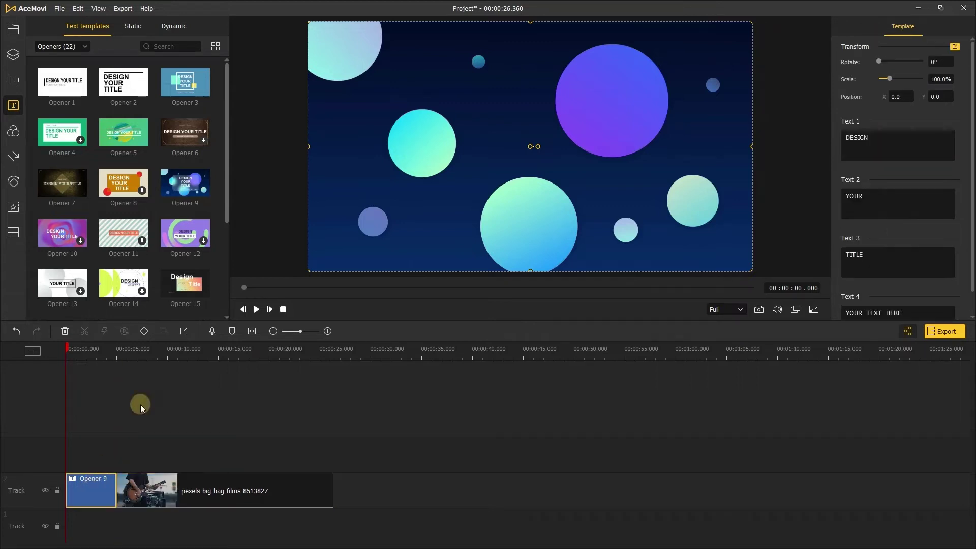
{"action": "left_click", "coordinate": [255, 309]}
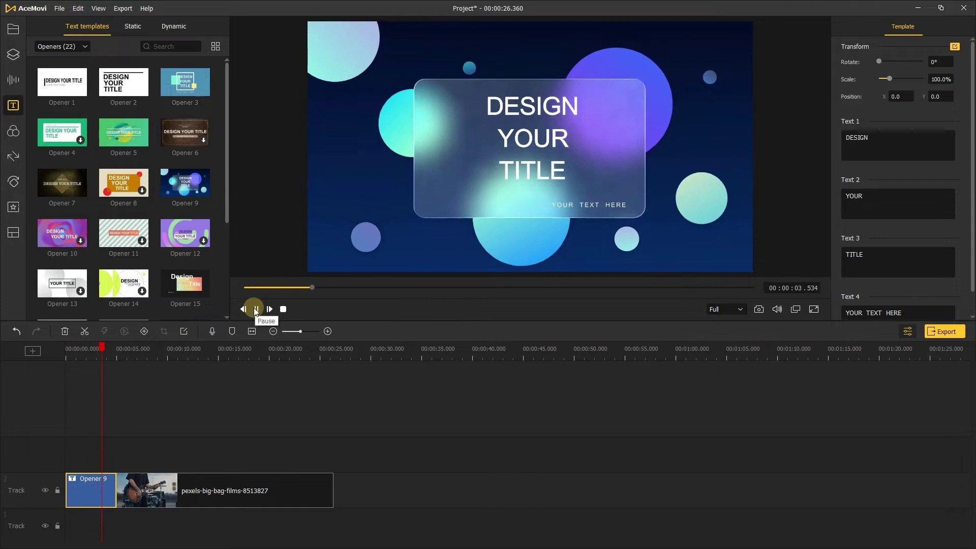
{"action": "left_click", "coordinate": [255, 308]}
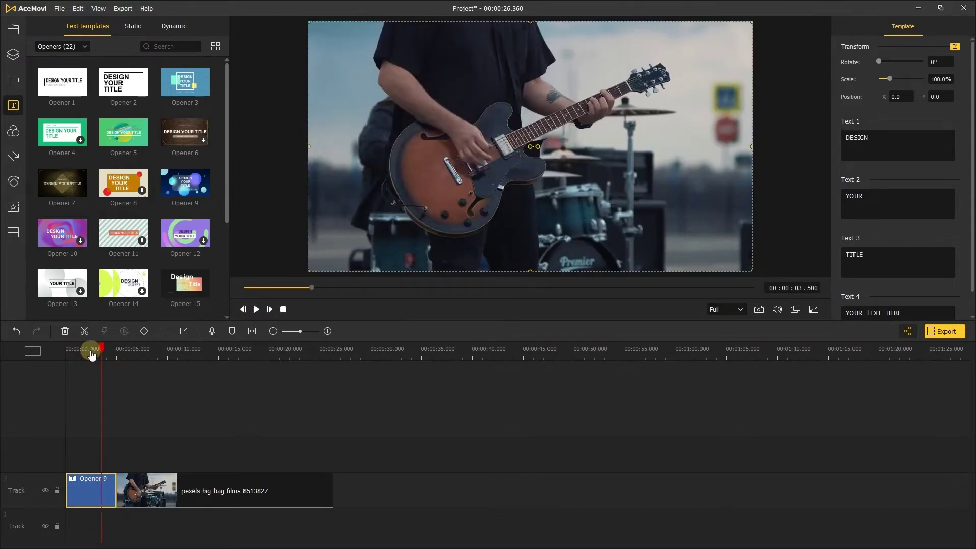
{"action": "left_click_drag", "start_coordinate": [91, 355], "coordinate": [61, 352]}
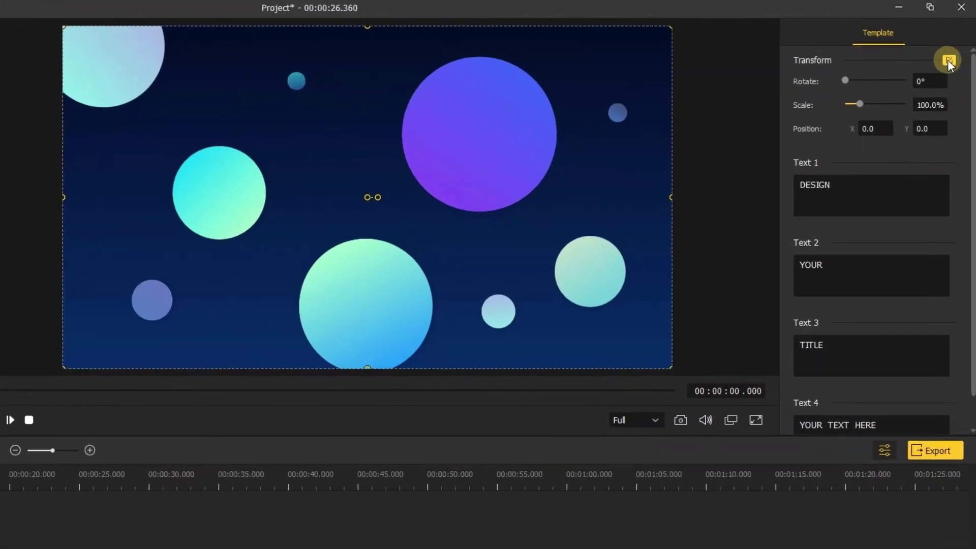
- Open Advanced Edit for Opener 9 and select its DESIGN text layer
{"action": "left_click", "coordinate": [950, 61]}
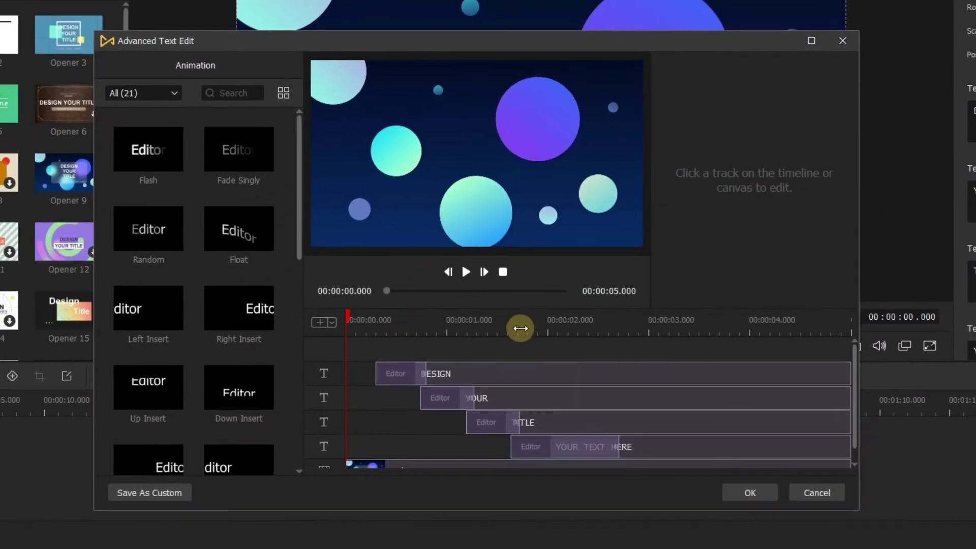
{"action": "left_click", "coordinate": [527, 324]}
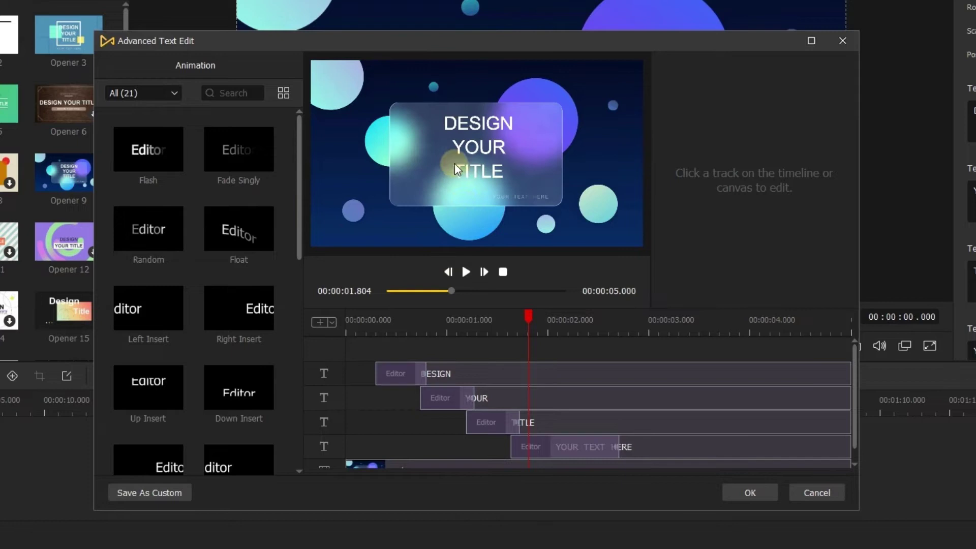
{"action": "left_click", "coordinate": [476, 120]}
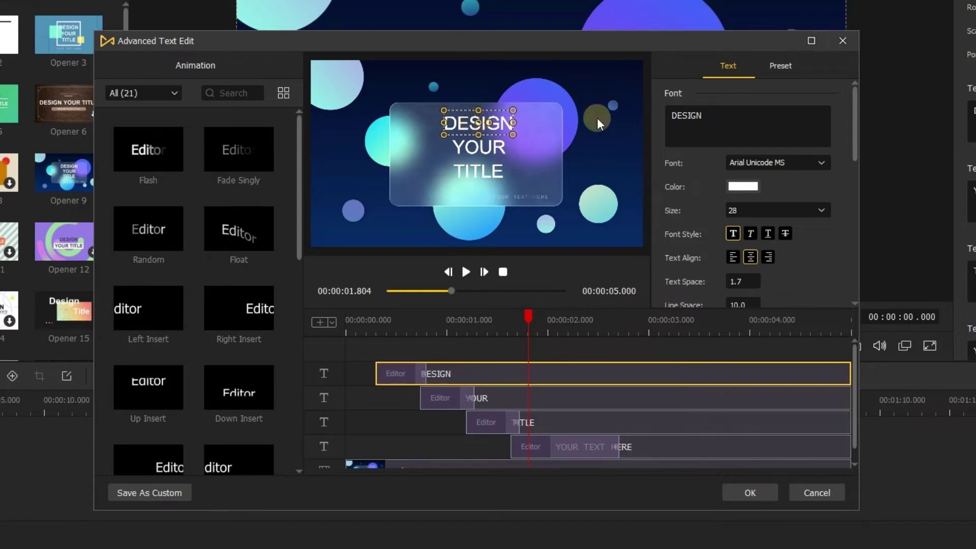
- Replace the title lines DESIGN, YOUR and TITLE with 2022, Guitar and Show
{"action": "double_click", "coordinate": [698, 111]}
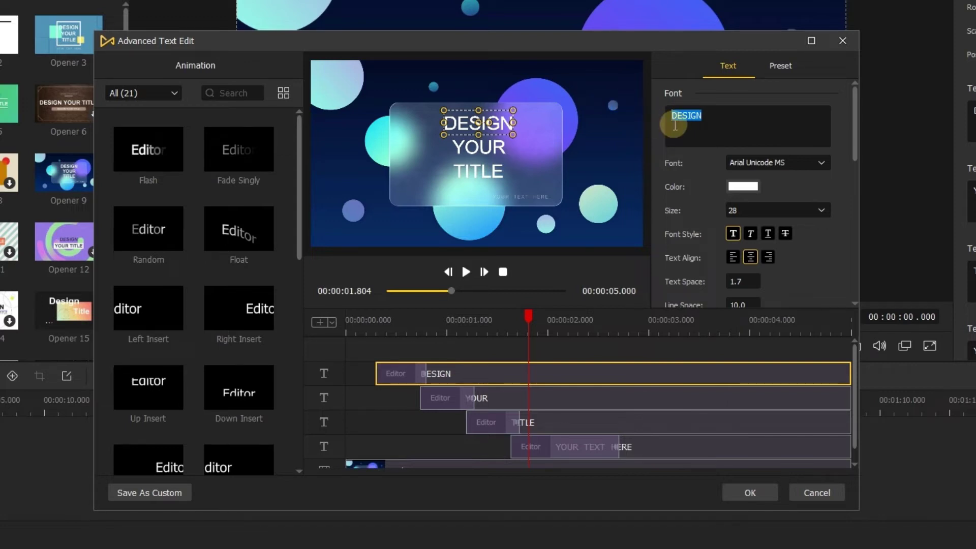
{"action": "type", "text": "20"}
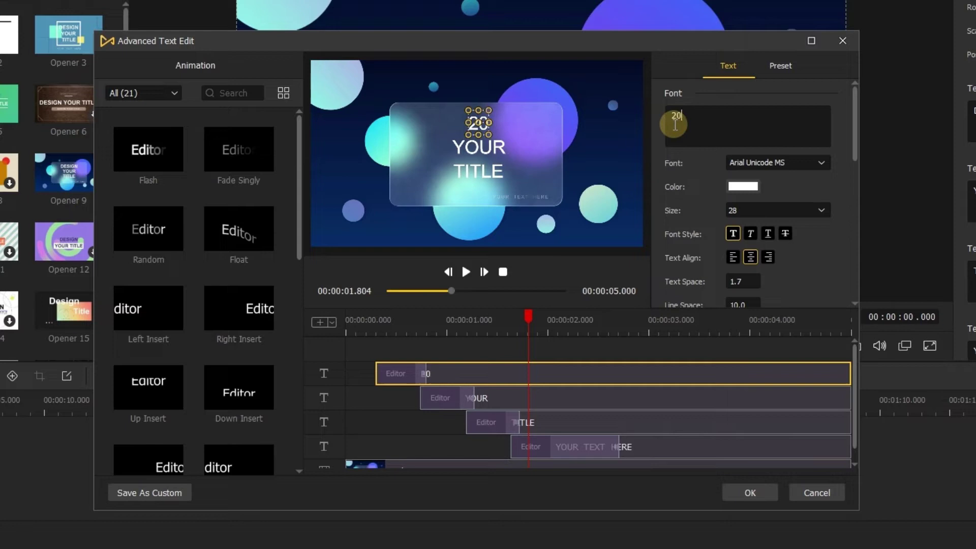
{"action": "type", "text": "22"}
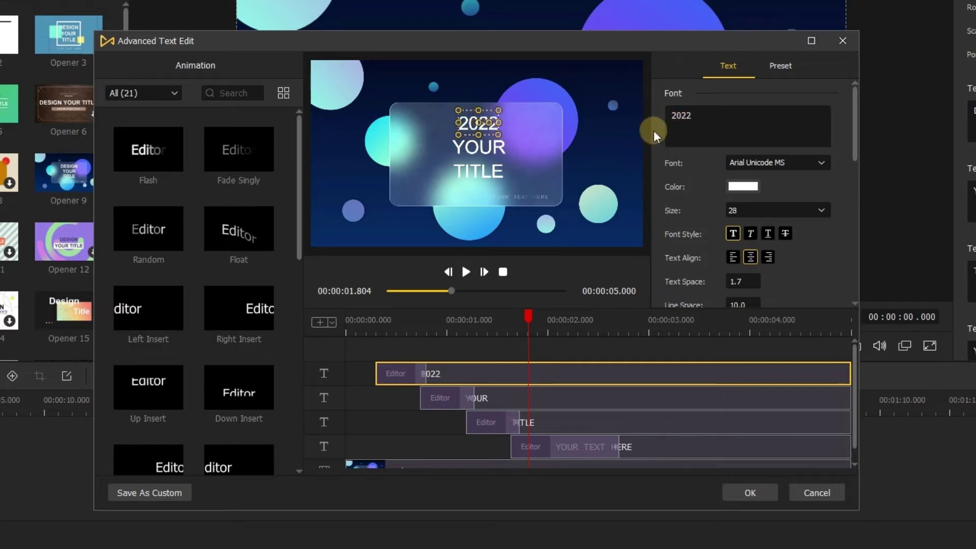
{"action": "left_click", "coordinate": [468, 148]}
{"action": "double_click", "coordinate": [711, 119]}
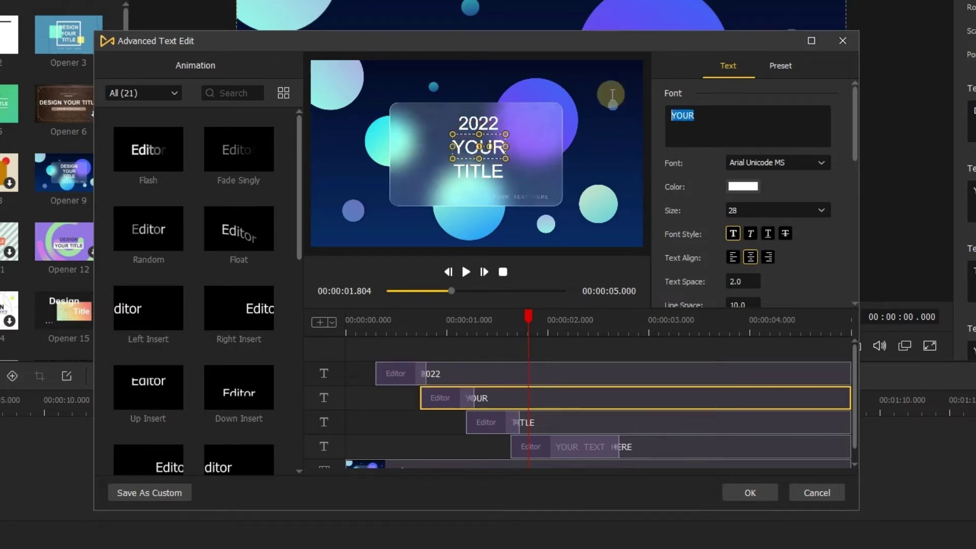
{"action": "type", "text": "Guitar"}
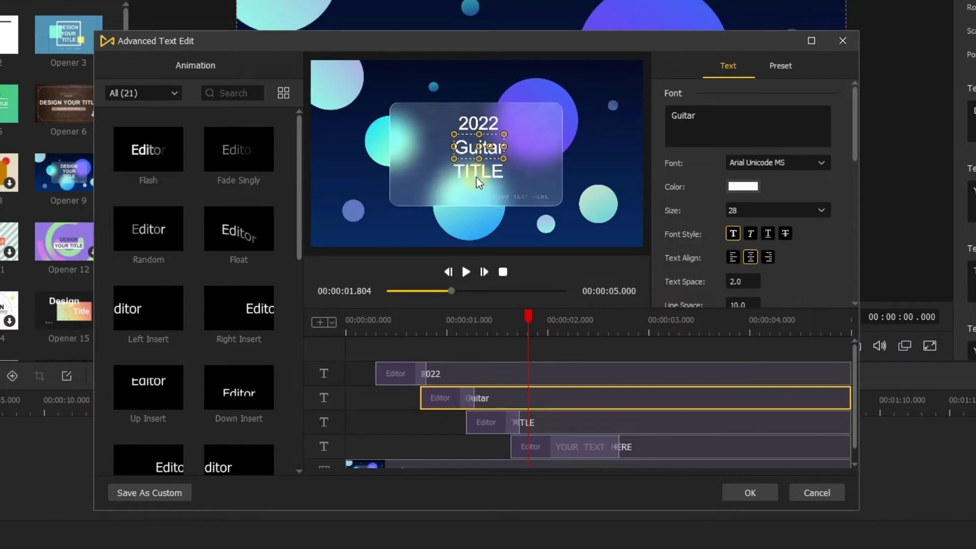
{"action": "left_click", "coordinate": [477, 178]}
{"action": "double_click", "coordinate": [721, 124]}
{"action": "type", "text": "Show"}
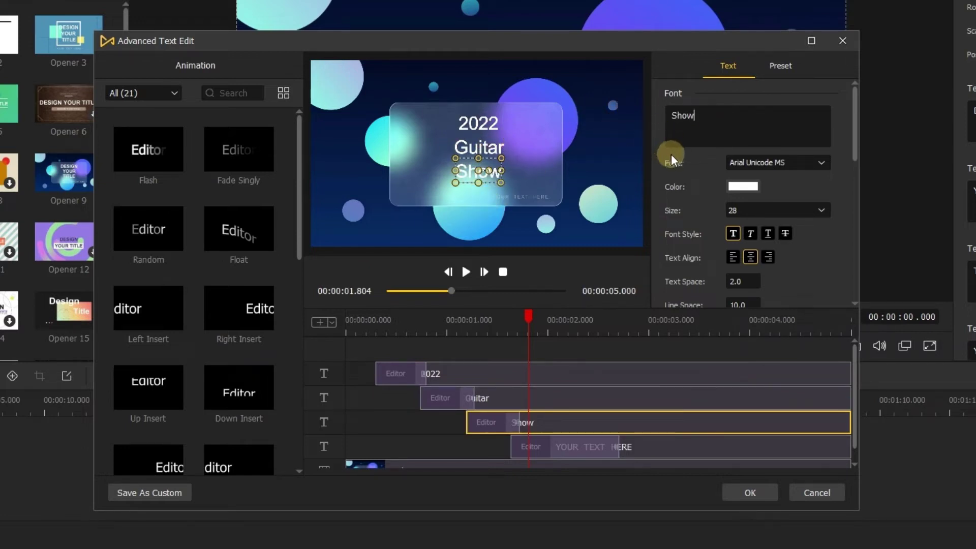
- Nudge the 2022 line into place on the card and enlarge it slightly
{"action": "left_click", "coordinate": [478, 124]}
{"action": "left_click_drag", "start_coordinate": [479, 122], "coordinate": [483, 117]}
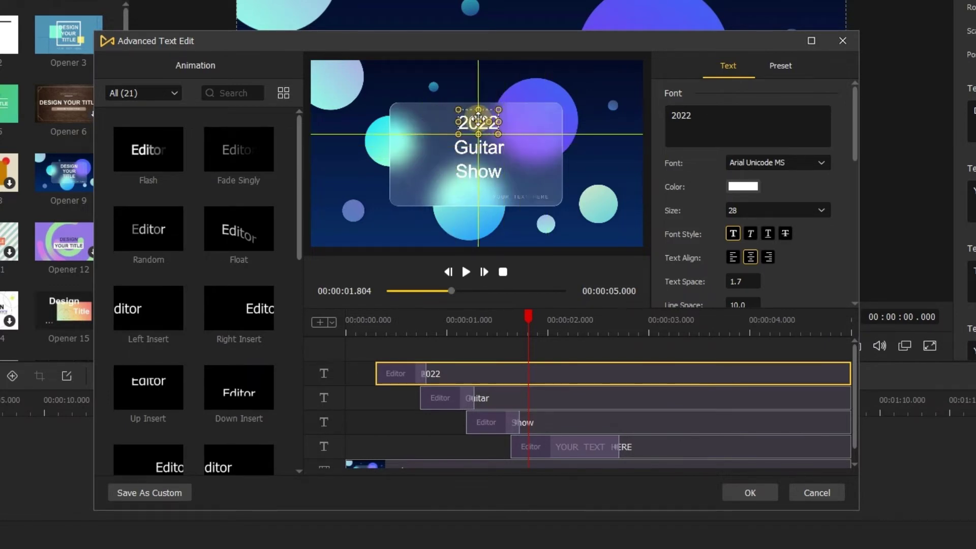
{"action": "left_click_drag", "start_coordinate": [484, 117], "coordinate": [476, 121]}
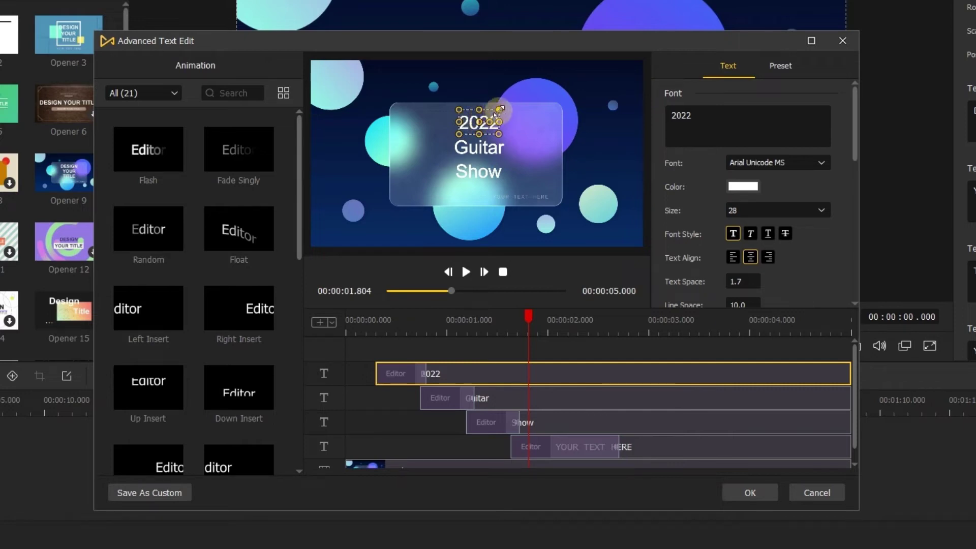
{"action": "mouse_move", "coordinate": [500, 110]}
{"action": "left_mouse_down"}
{"action": "mouse_move", "coordinate": [532, 90]}
{"action": "mouse_move", "coordinate": [502, 108]}
{"action": "left_mouse_up"}
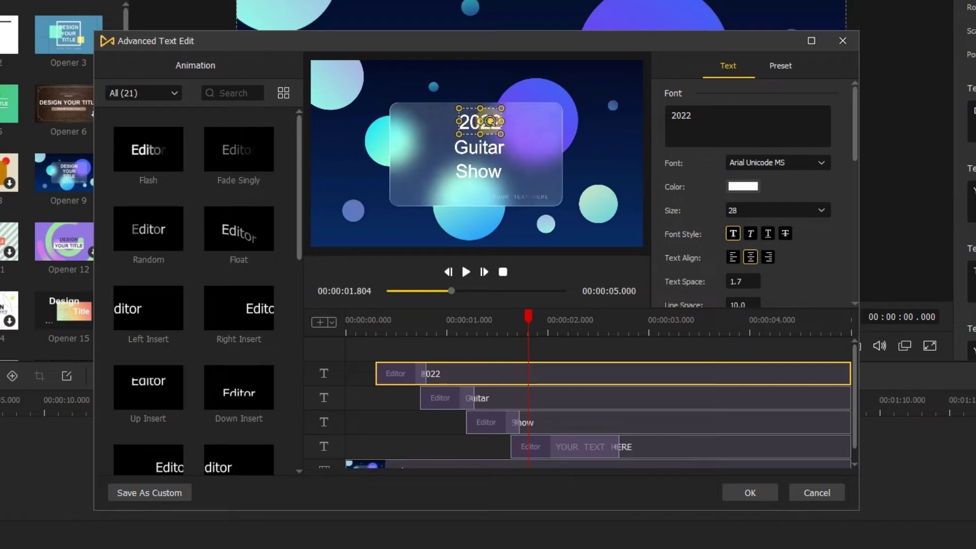
{"action": "left_click", "coordinate": [759, 163]}
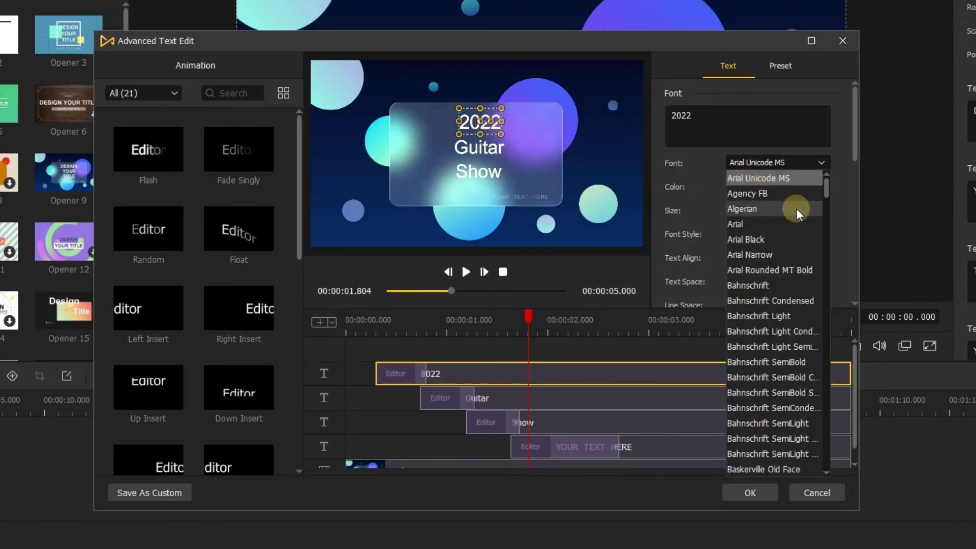
{"action": "mouse_move", "coordinate": [828, 190]}
{"action": "left_mouse_down"}
{"action": "mouse_move", "coordinate": [828, 379]}
{"action": "mouse_move", "coordinate": [811, 175]}
{"action": "left_mouse_up"}
{"action": "left_click", "coordinate": [818, 164]}
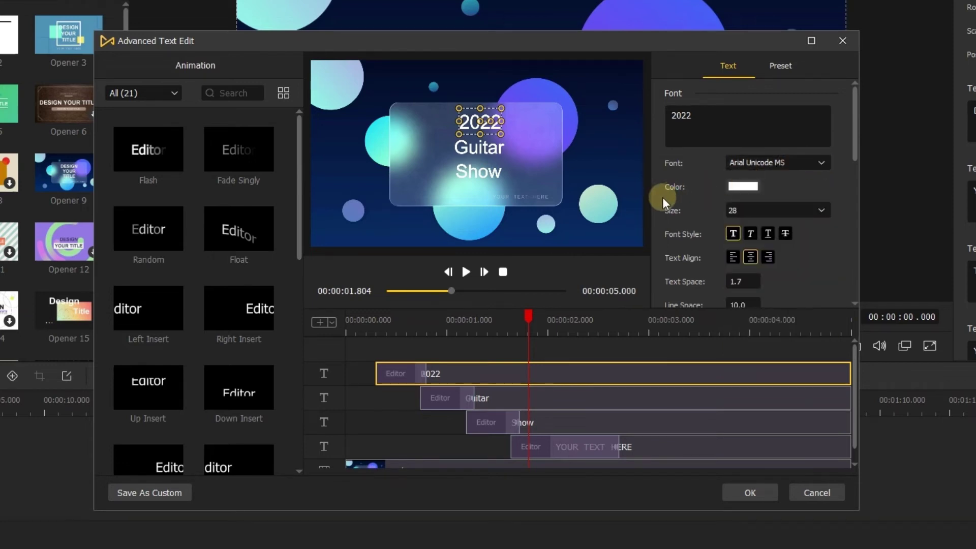
{"action": "left_click", "coordinate": [731, 187]}
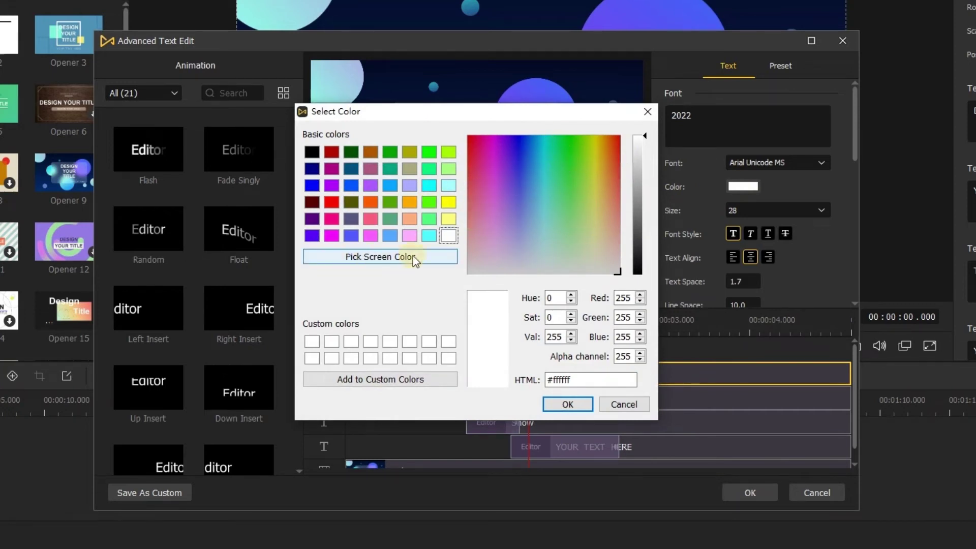
{"action": "left_click", "coordinate": [374, 257]}
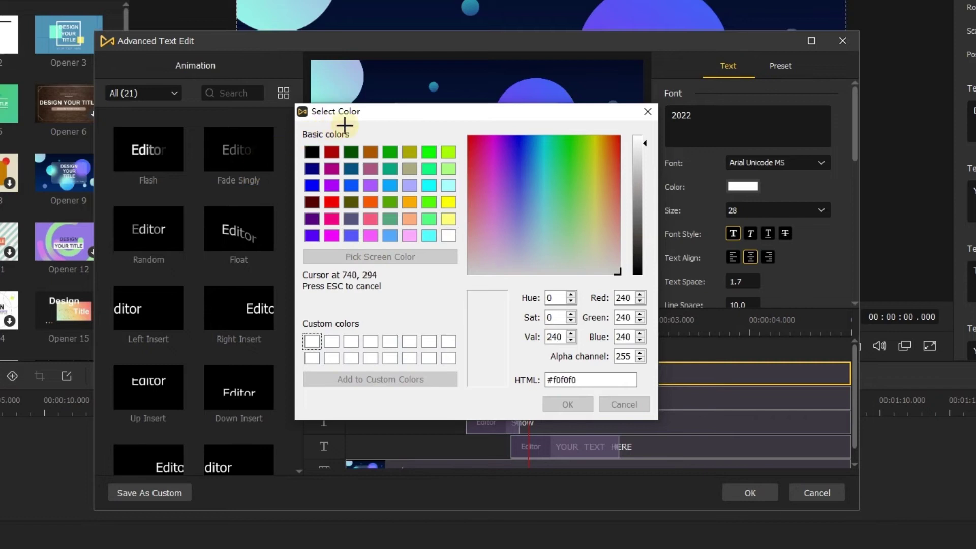
{"action": "left_click", "coordinate": [492, 93]}
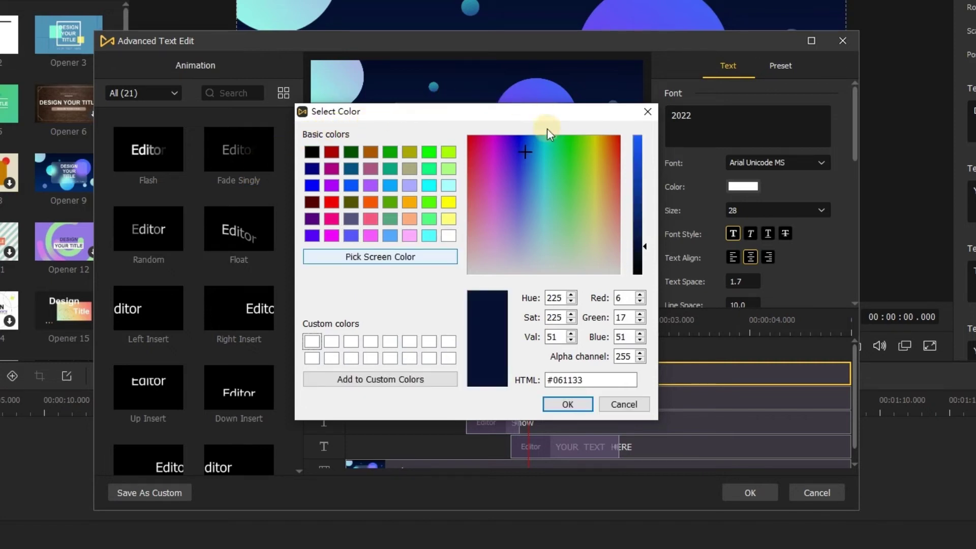
{"action": "left_click", "coordinate": [647, 111]}
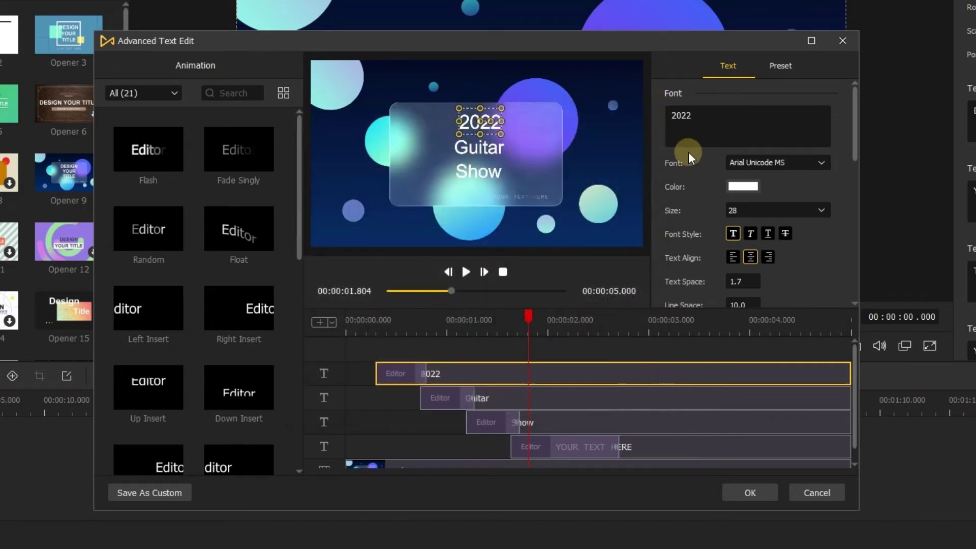
- Keep 2022 at size 28, try italic, underline and strikethrough, then reset the font style
{"action": "left_click", "coordinate": [822, 209]}
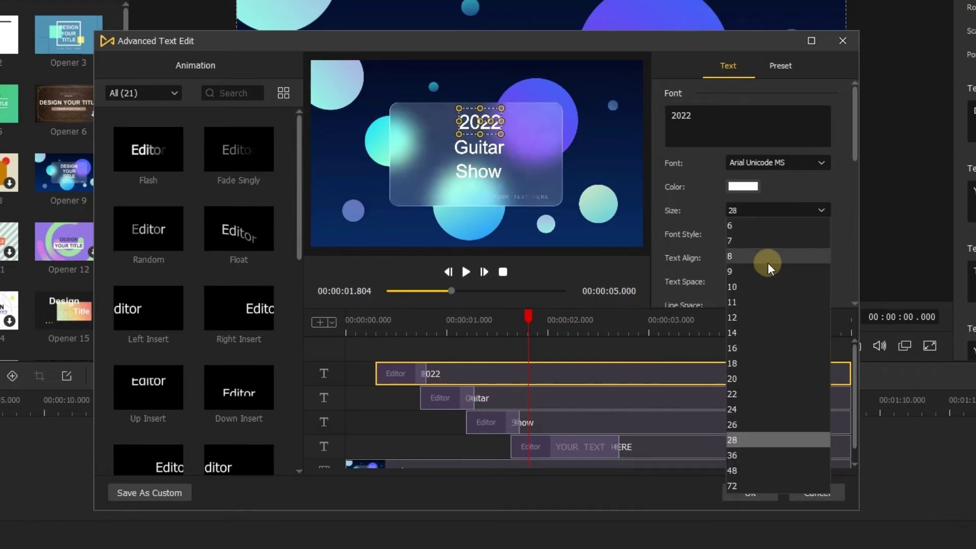
{"action": "left_click", "coordinate": [691, 224]}
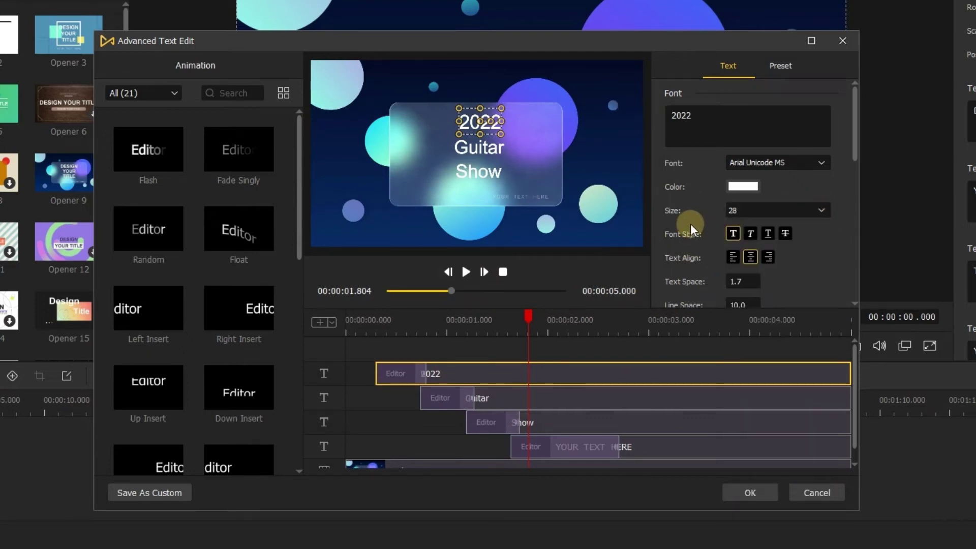
{"action": "left_click", "coordinate": [749, 233]}
{"action": "left_click", "coordinate": [768, 232]}
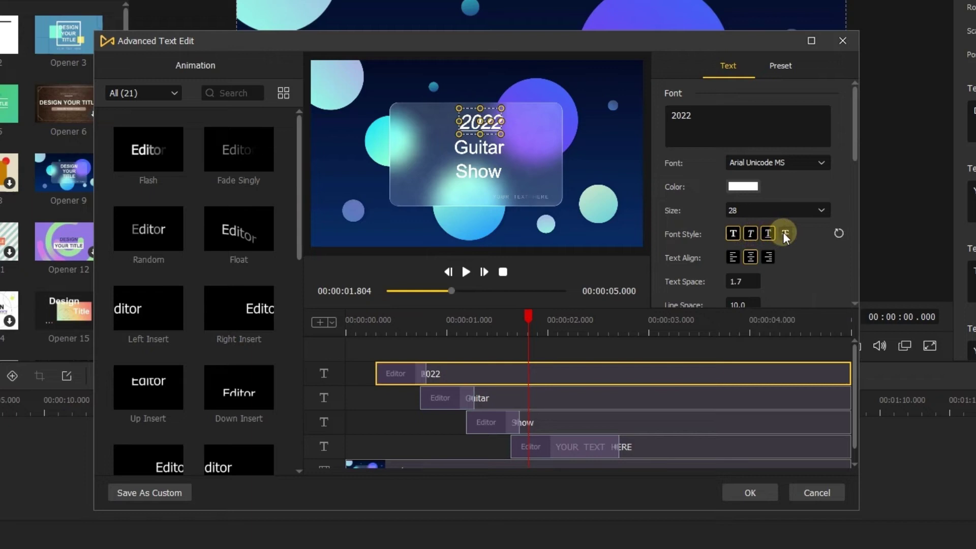
{"action": "left_click", "coordinate": [783, 232]}
{"action": "left_click", "coordinate": [839, 233]}
{"action": "scroll", "coordinate": [807, 237], "scroll_direction": "down", "scroll_amount": 2}
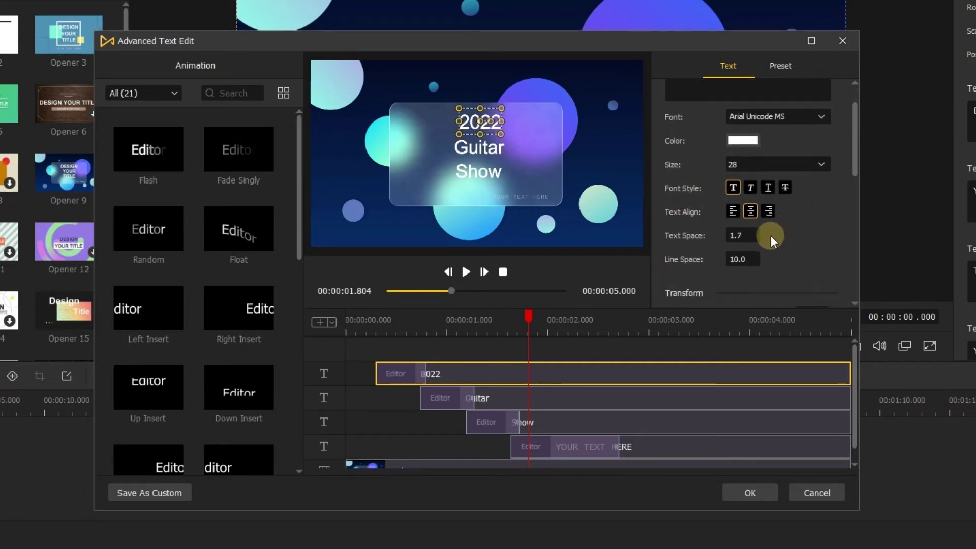
- Try letter spacing 3 on 2022, then restore the original 1.7
{"action": "left_click_drag", "start_coordinate": [739, 219], "coordinate": [716, 219]}
{"action": "type", "text": "3"}
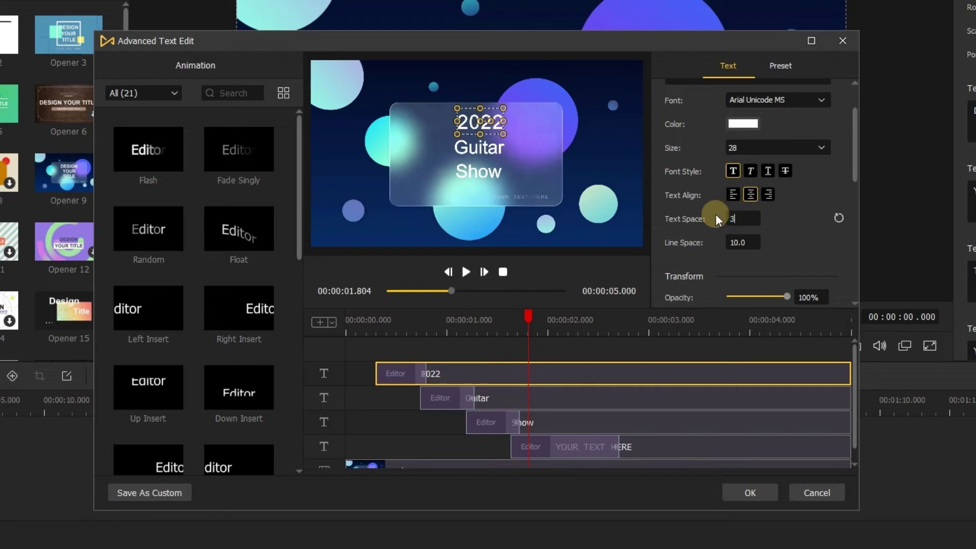
{"action": "left_click", "coordinate": [800, 218]}
{"action": "left_click", "coordinate": [838, 219]}
{"action": "type", "text": "1.7"}
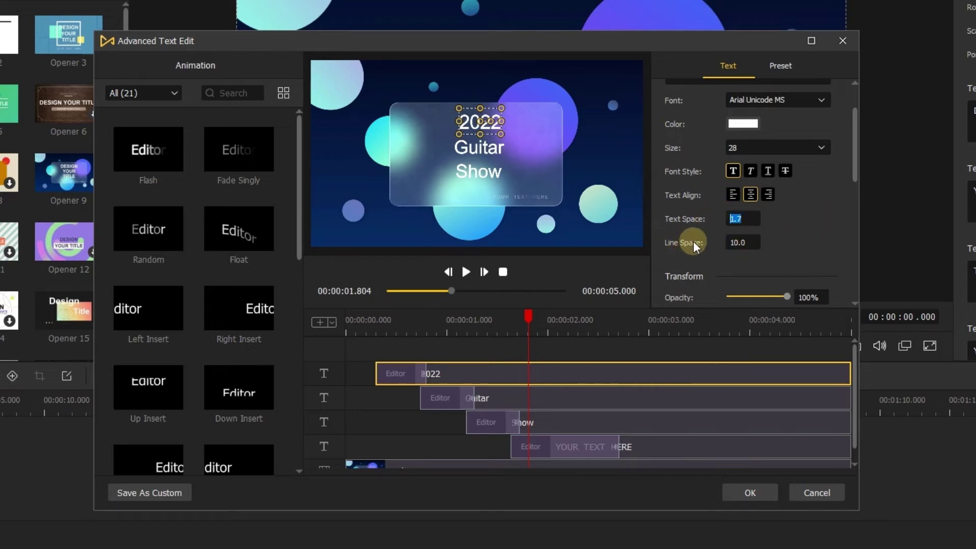
{"action": "scroll", "coordinate": [663, 239], "scroll_direction": "down", "scroll_amount": 1}
{"action": "scroll", "coordinate": [668, 229], "scroll_direction": "down", "scroll_amount": 1}
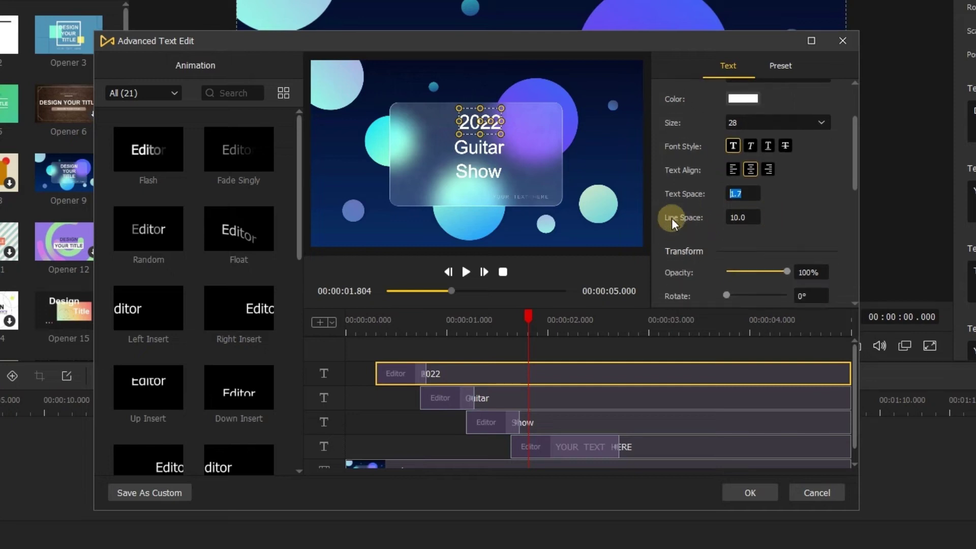
{"action": "left_click_drag", "start_coordinate": [855, 169], "coordinate": [857, 207]}
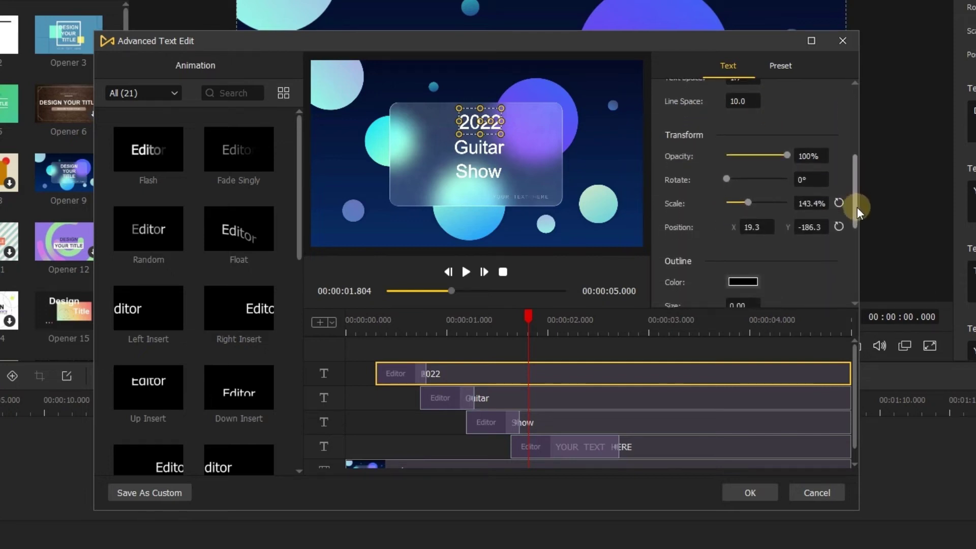
- Spin 2022 a full 360°, then reset its position, scale and rotation to 0°
{"action": "mouse_move", "coordinate": [726, 180]}
{"action": "left_mouse_down"}
{"action": "mouse_move", "coordinate": [793, 176]}
{"action": "mouse_move", "coordinate": [761, 152]}
{"action": "mouse_move", "coordinate": [787, 153]}
{"action": "left_mouse_up"}
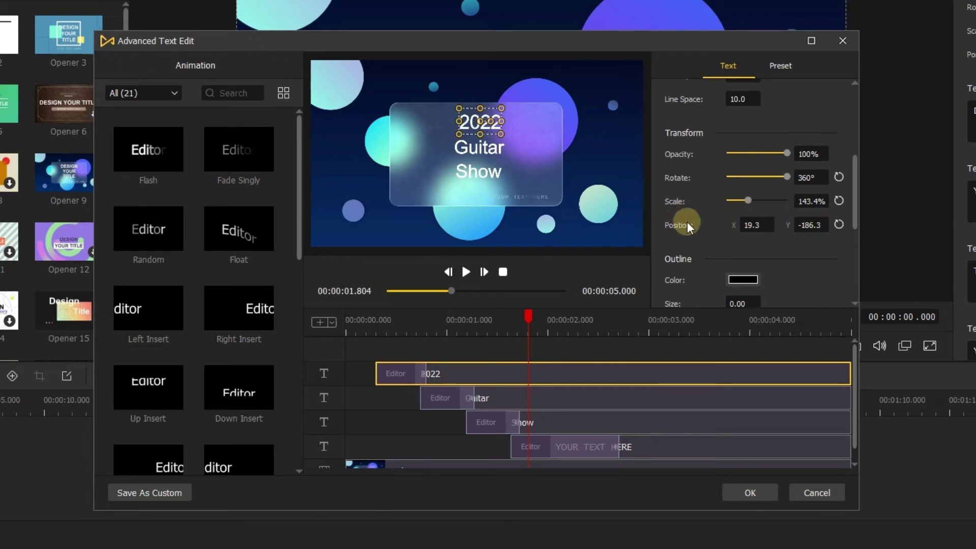
{"action": "left_click", "coordinate": [838, 224]}
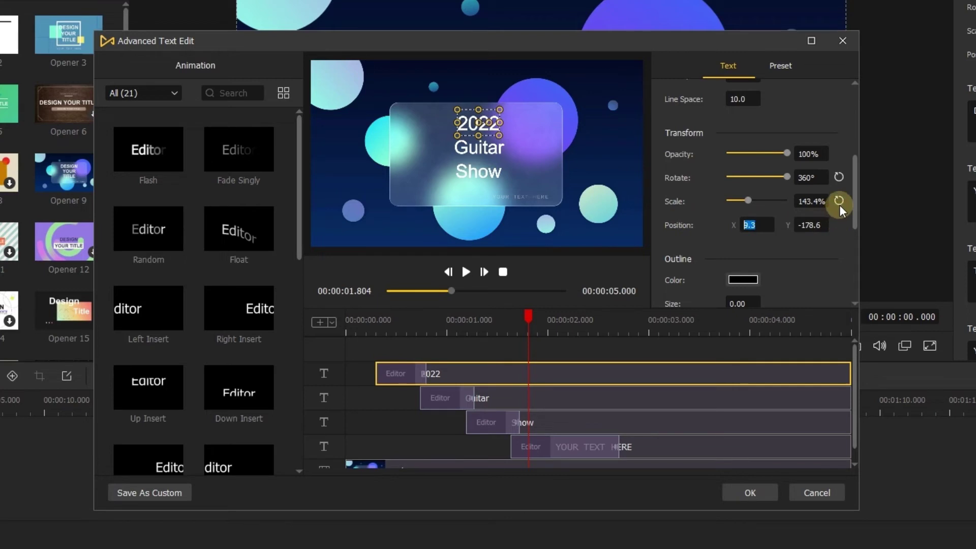
{"action": "left_click", "coordinate": [838, 200]}
{"action": "left_click", "coordinate": [839, 177]}
{"action": "left_click_drag", "start_coordinate": [857, 183], "coordinate": [853, 236]}
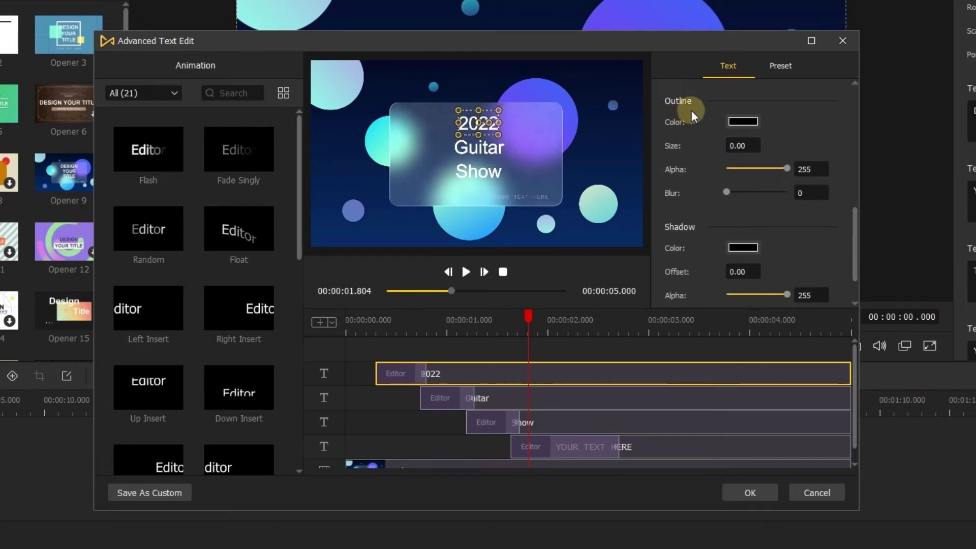
- Open the 2022 Outline Color picker and close it without changes
{"action": "left_click", "coordinate": [738, 121]}
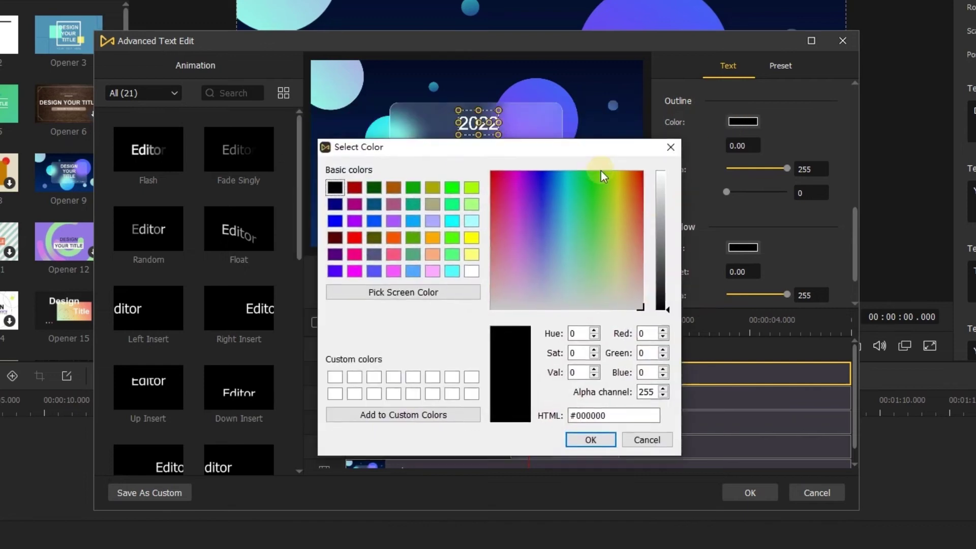
{"action": "left_click", "coordinate": [704, 186]}
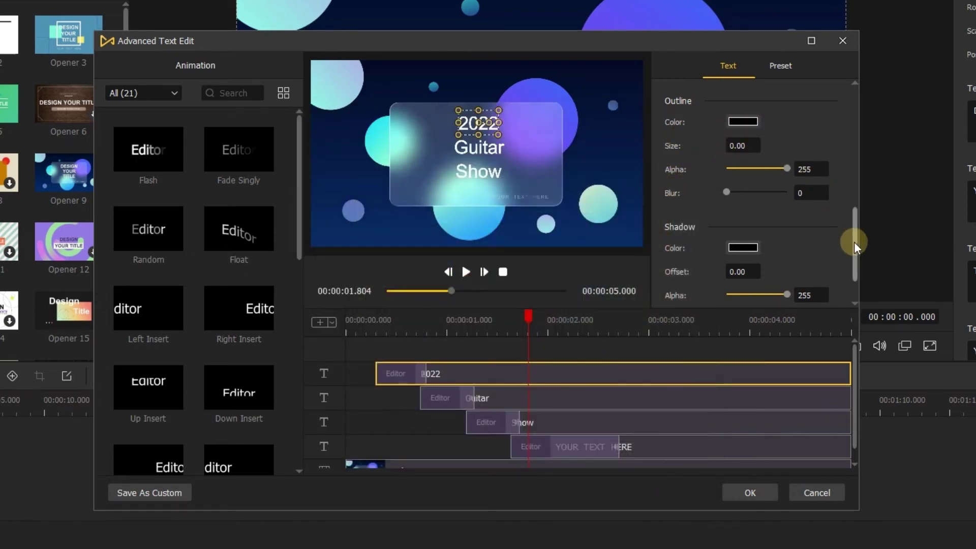
{"action": "left_click_drag", "start_coordinate": [854, 242], "coordinate": [851, 289]}
- View the text presets, then apply the Fade Singly Down Insert animation to the end of 2022
{"action": "left_click", "coordinate": [779, 70]}
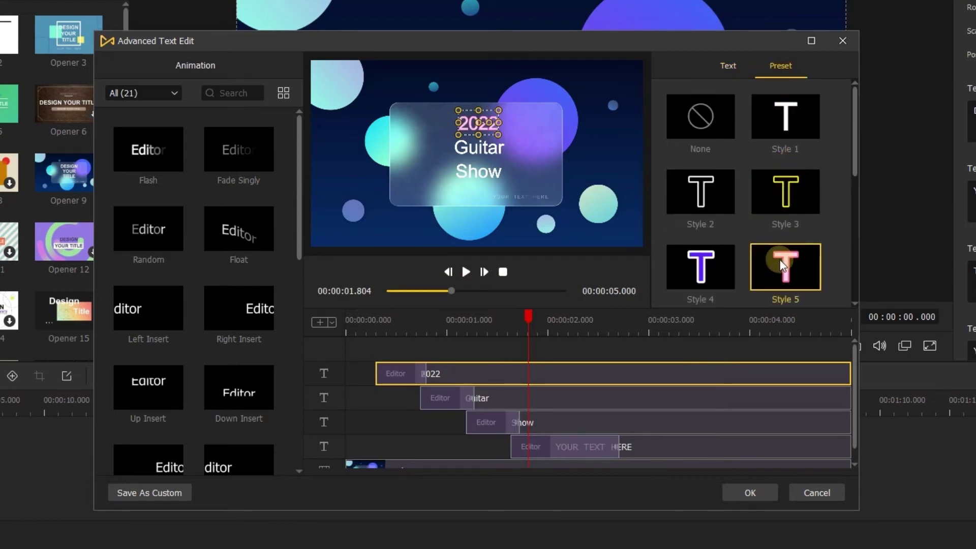
{"action": "scroll", "coordinate": [763, 248], "scroll_direction": "down", "scroll_amount": 1}
{"action": "scroll", "coordinate": [712, 275], "scroll_direction": "up", "scroll_amount": 1}
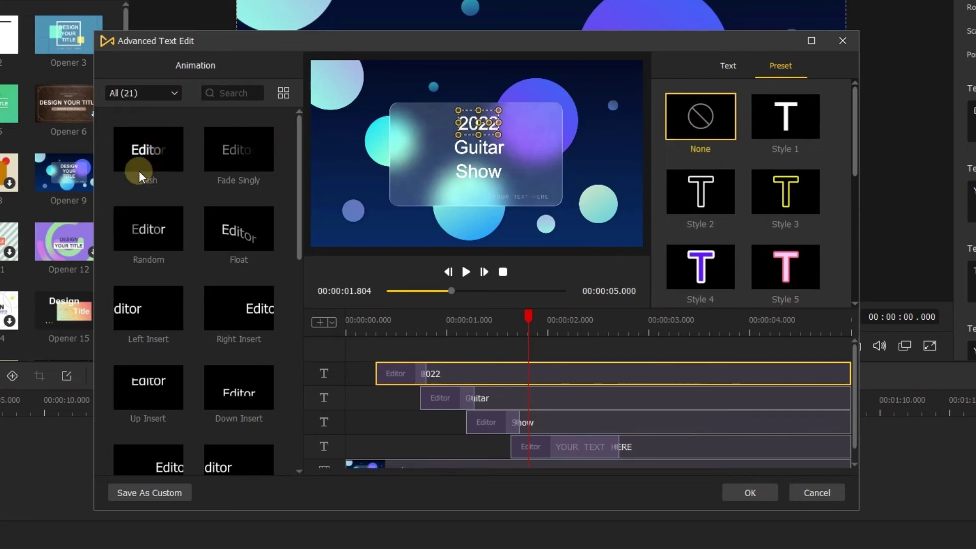
{"action": "left_click", "coordinate": [153, 94]}
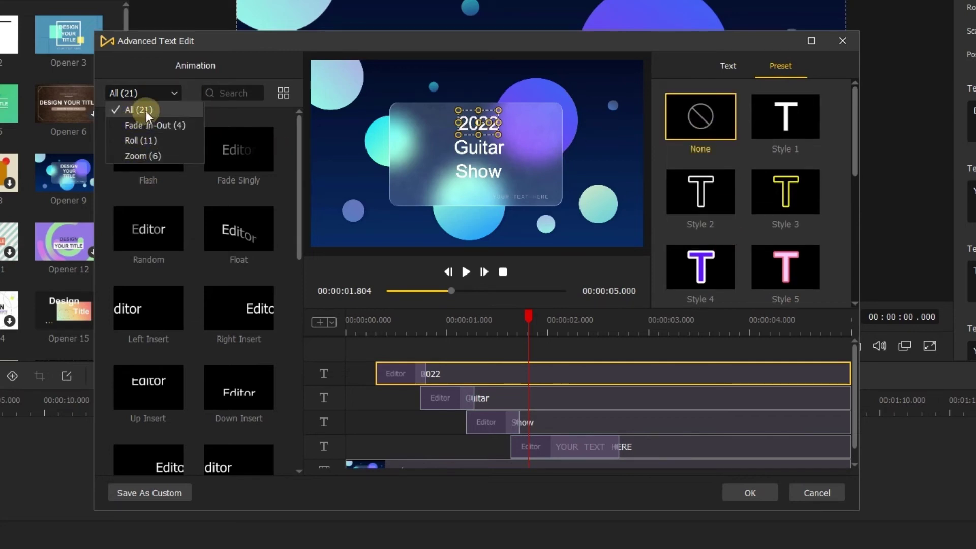
{"action": "left_click", "coordinate": [243, 151]}
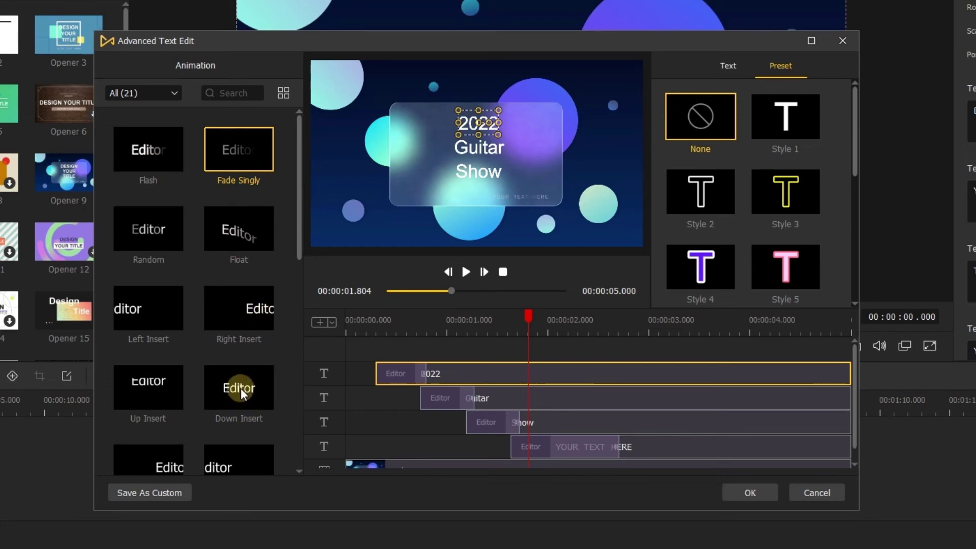
{"action": "left_click_drag", "start_coordinate": [302, 385], "coordinate": [461, 374]}
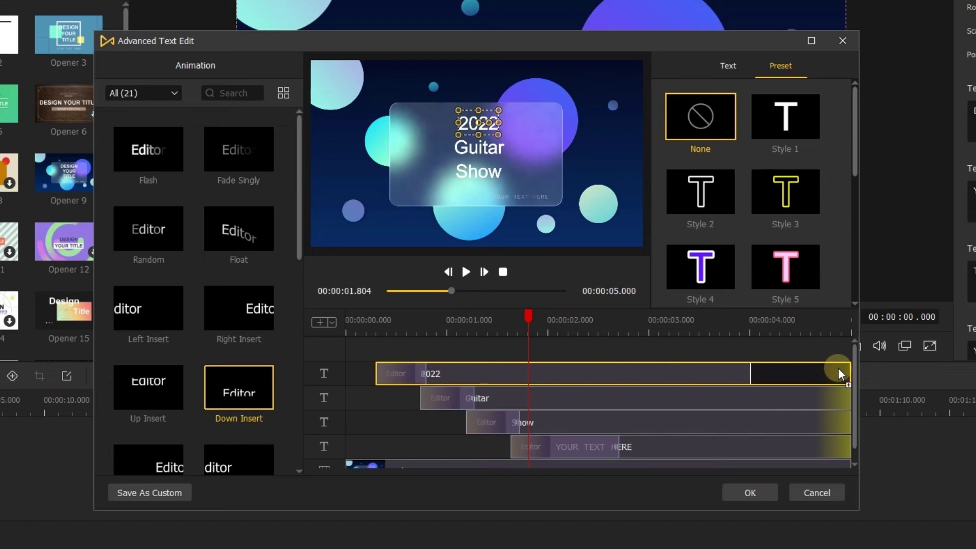
{"action": "left_click_drag", "start_coordinate": [839, 369], "coordinate": [835, 368]}
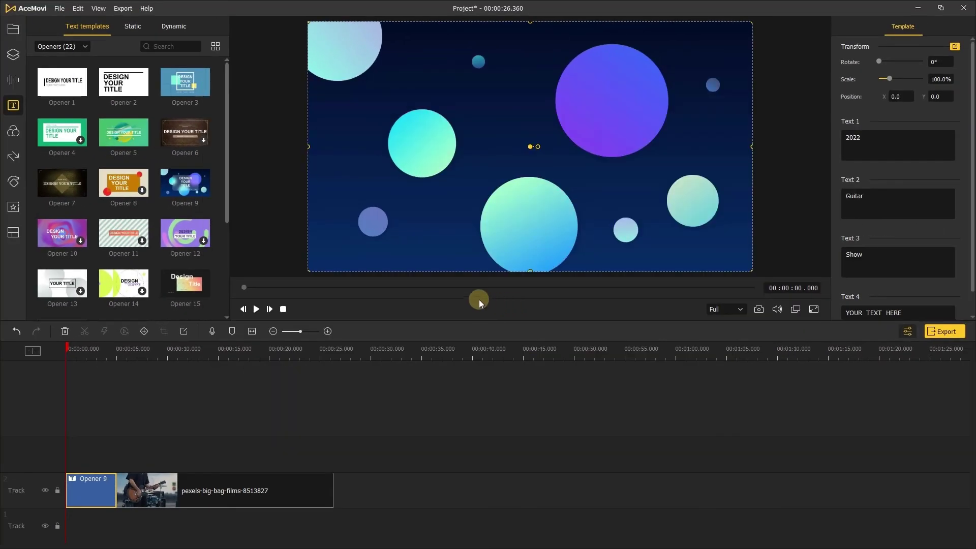
- Browse the Title, Lower Third, Subtitle and End Credits text templates in turn
{"action": "left_click", "coordinate": [72, 46]}
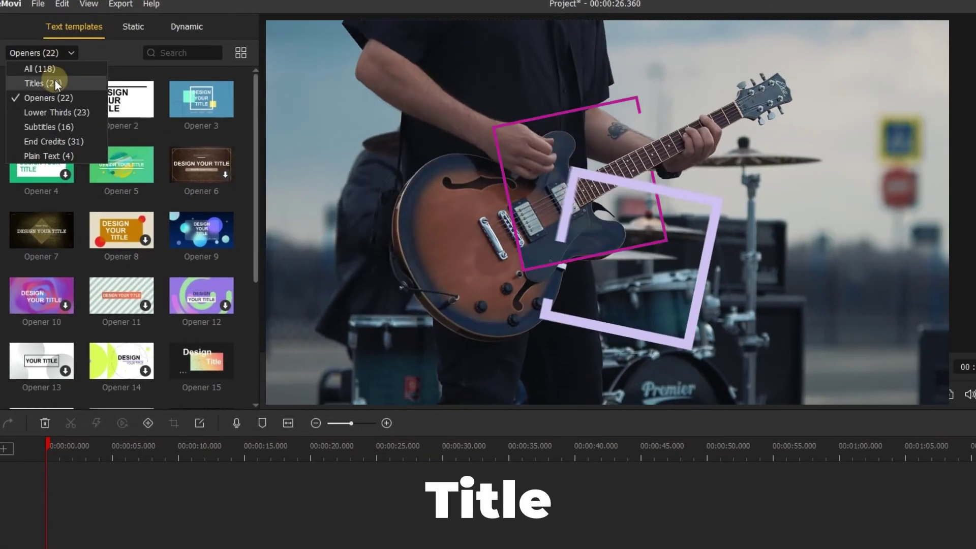
{"action": "left_click", "coordinate": [55, 82]}
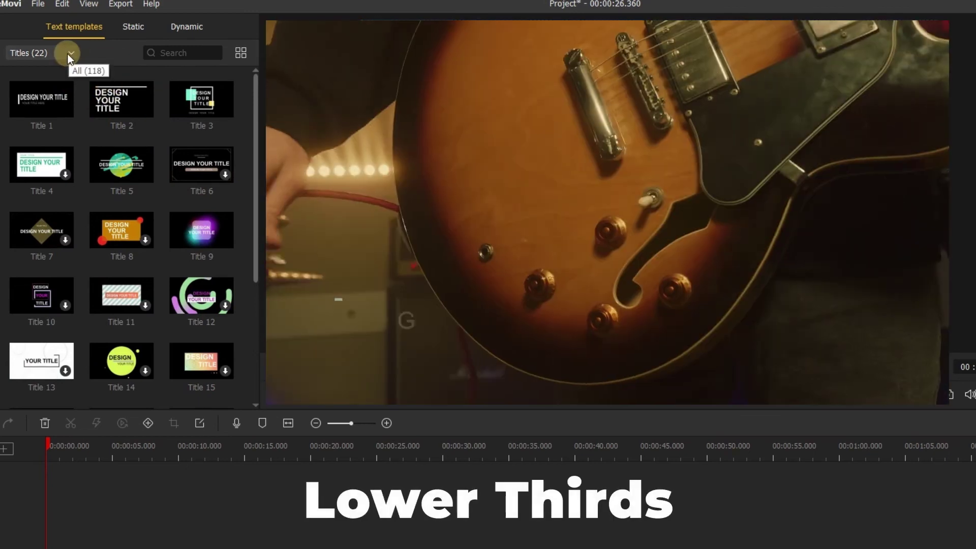
{"action": "left_click", "coordinate": [67, 54]}
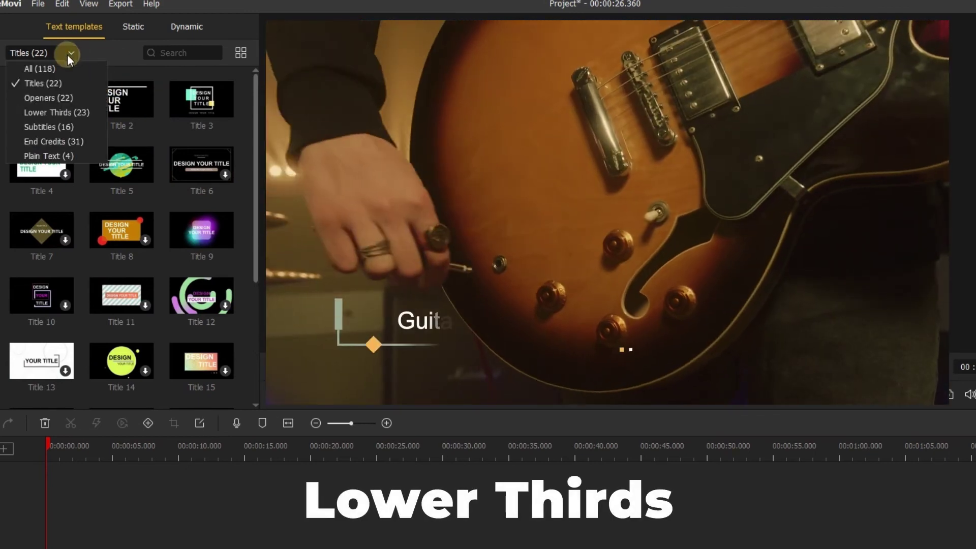
{"action": "left_click", "coordinate": [60, 112]}
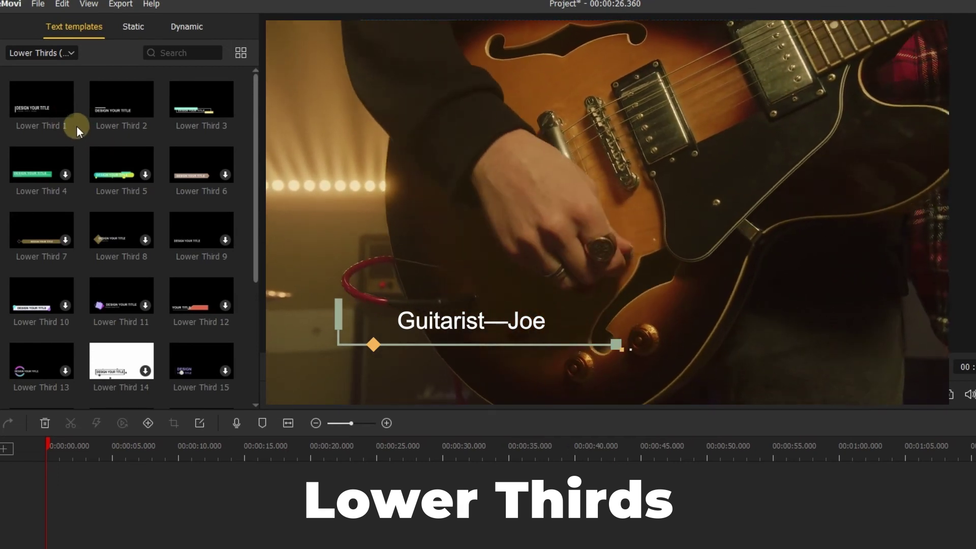
{"action": "left_click", "coordinate": [70, 53]}
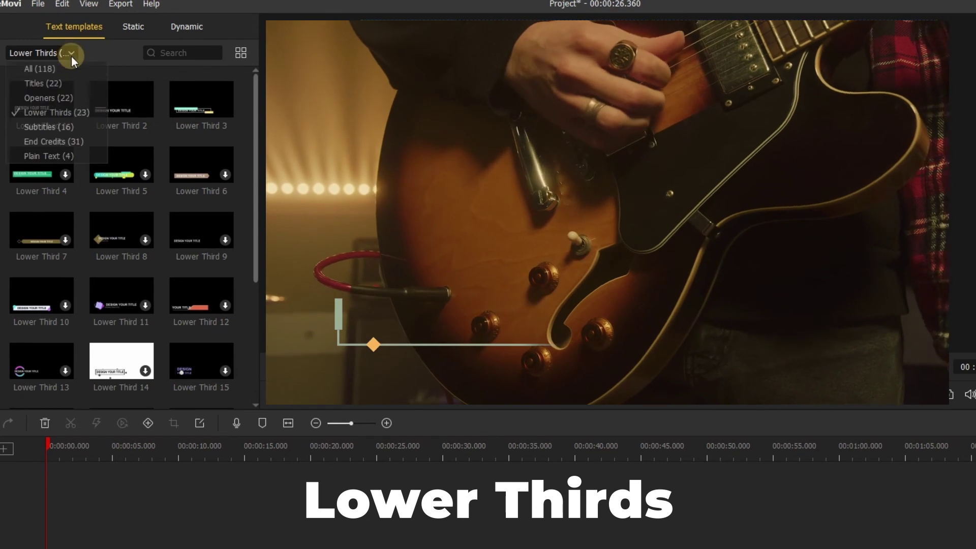
{"action": "left_click", "coordinate": [61, 125]}
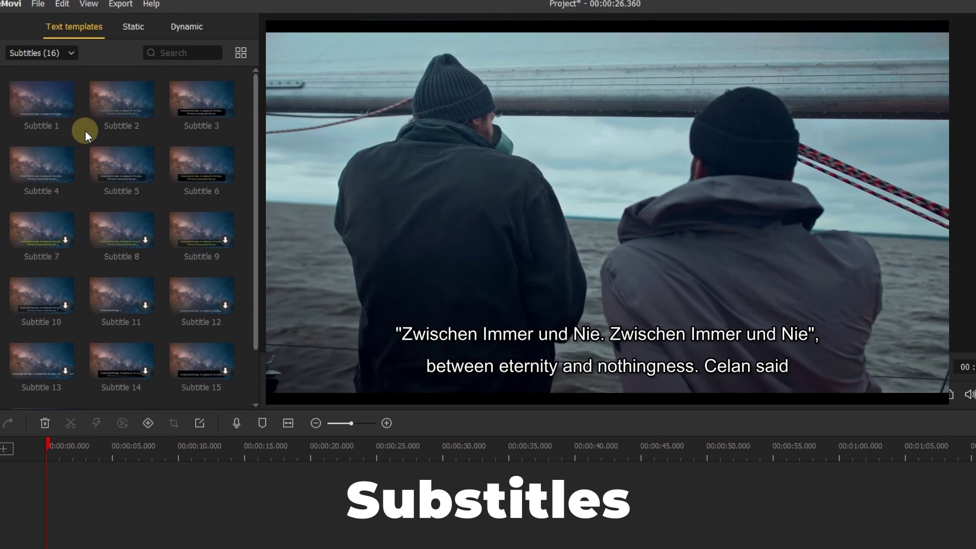
{"action": "left_click", "coordinate": [70, 53]}
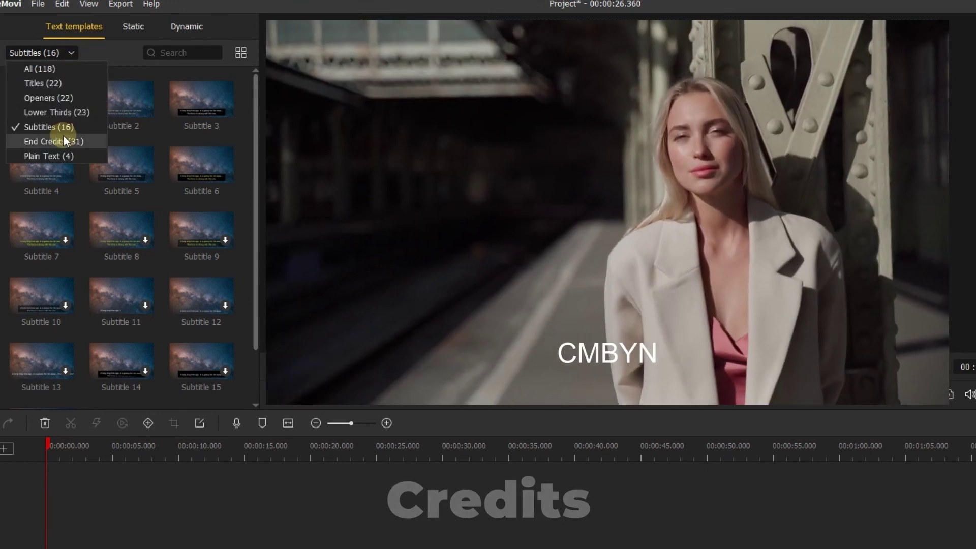
{"action": "left_click", "coordinate": [64, 141]}
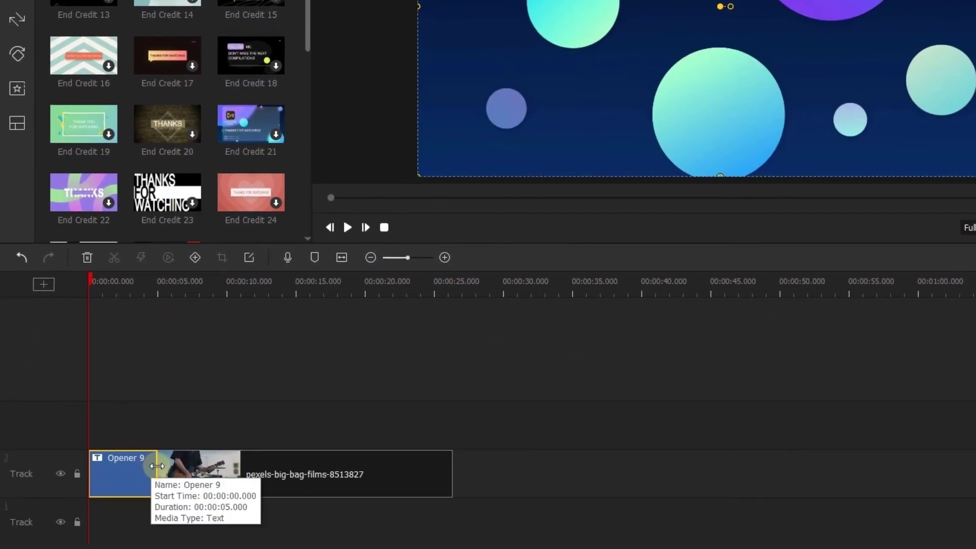
- Drag Opener 9's right edge to trim the clip to 00:00:04.250
{"action": "left_click", "coordinate": [156, 466]}
{"action": "mouse_move", "coordinate": [156, 466]}
{"action": "left_mouse_down"}
{"action": "mouse_move", "coordinate": [115, 463]}
{"action": "mouse_move", "coordinate": [143, 463]}
{"action": "mouse_move", "coordinate": [121, 483]}
{"action": "left_mouse_up"}
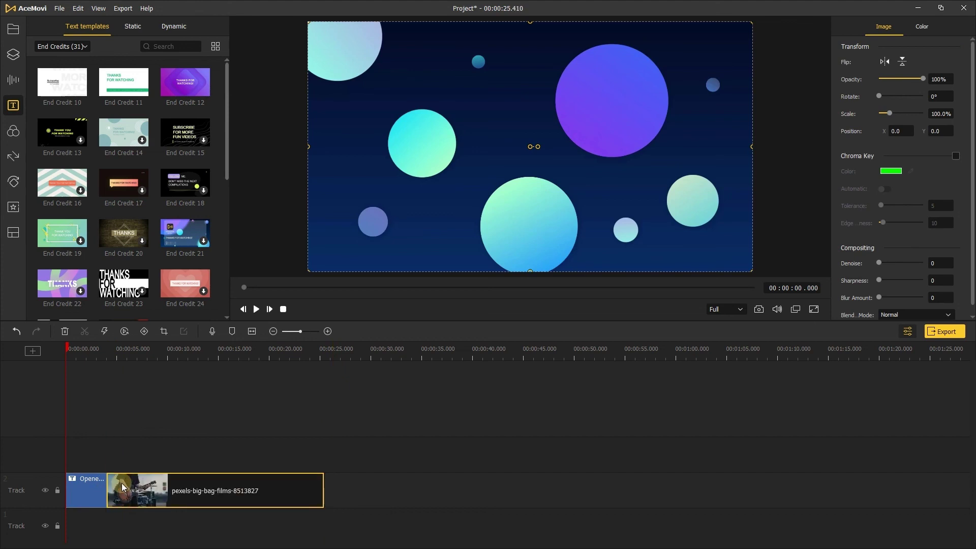